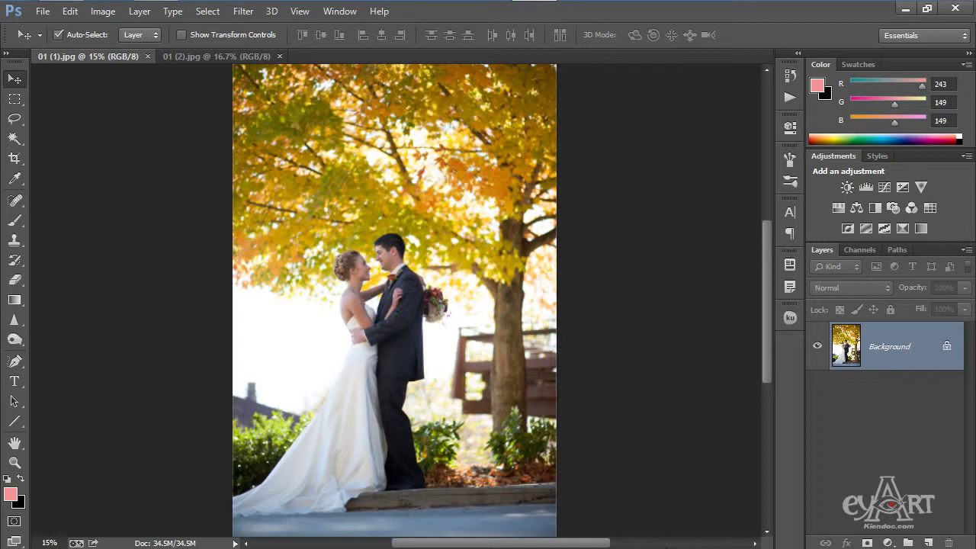
Load the brush file 02.abr into the Brush tool's presets.
{"action": "left_click", "coordinate": [16, 224]}
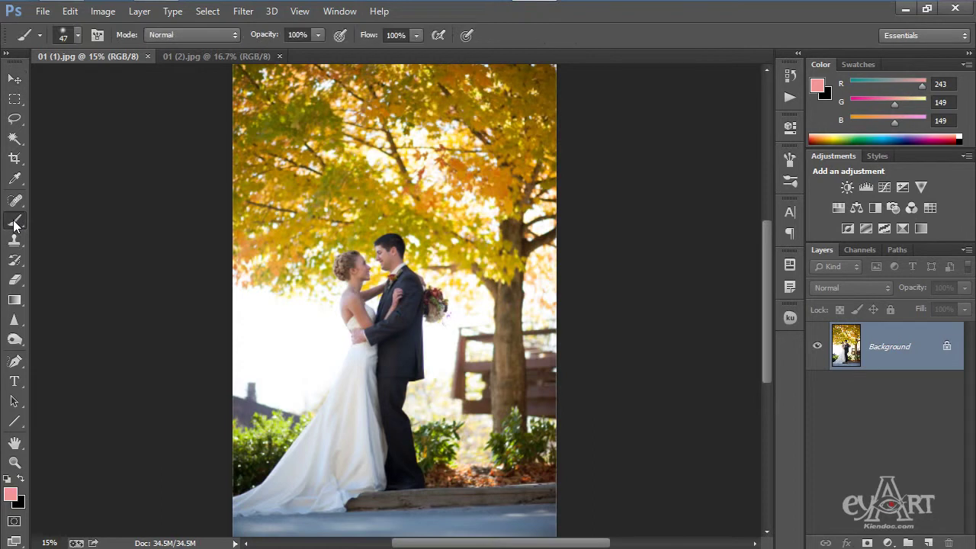
{"action": "left_click", "coordinate": [77, 36]}
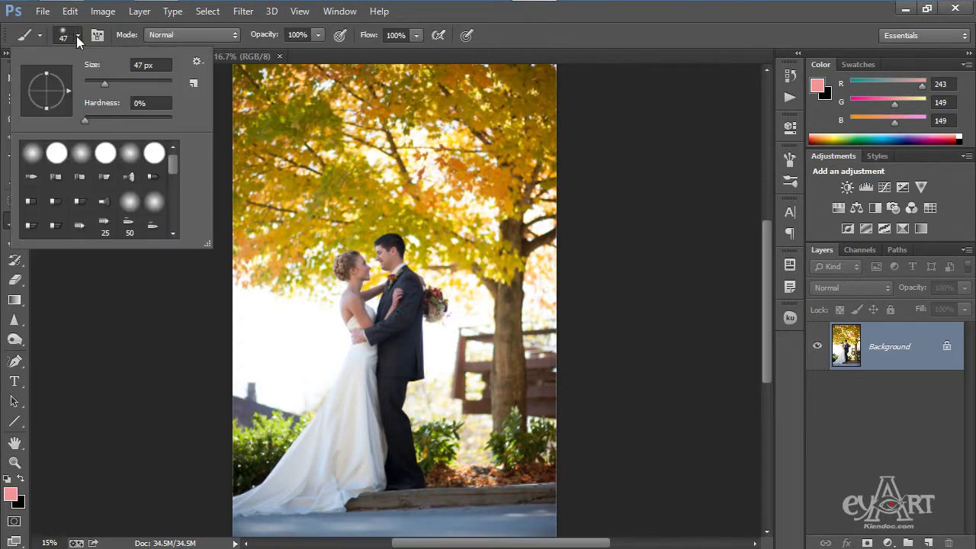
{"action": "left_click", "coordinate": [196, 64]}
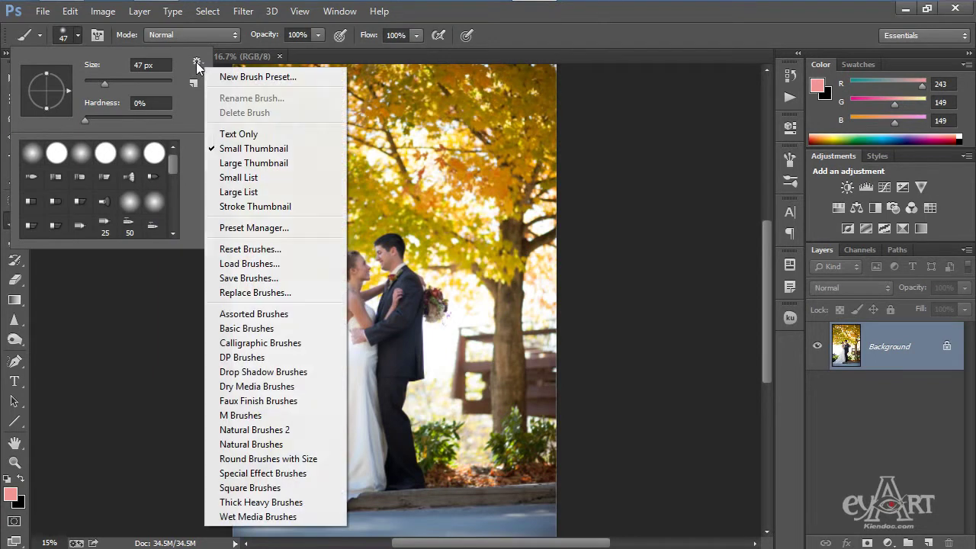
{"action": "left_click", "coordinate": [249, 267]}
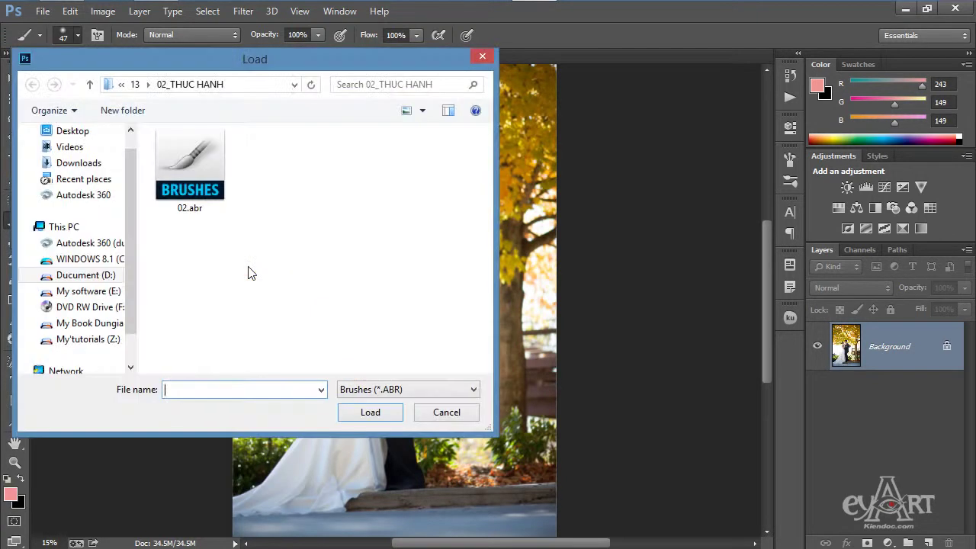
{"action": "left_click", "coordinate": [196, 164]}
{"action": "left_click", "coordinate": [369, 415]}
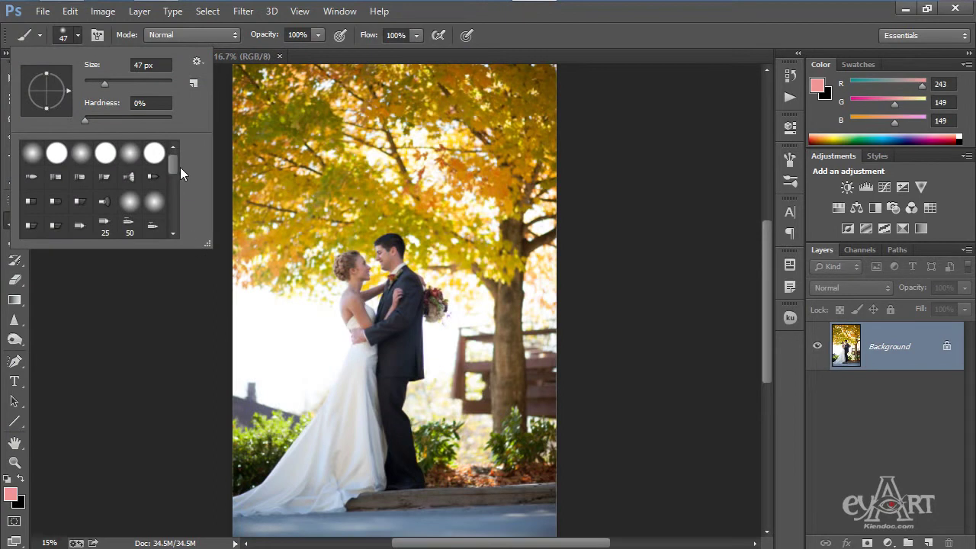
Choose the soft 450 px brush preset named skin flow17.
{"action": "left_click_drag", "start_coordinate": [173, 162], "coordinate": [181, 219]}
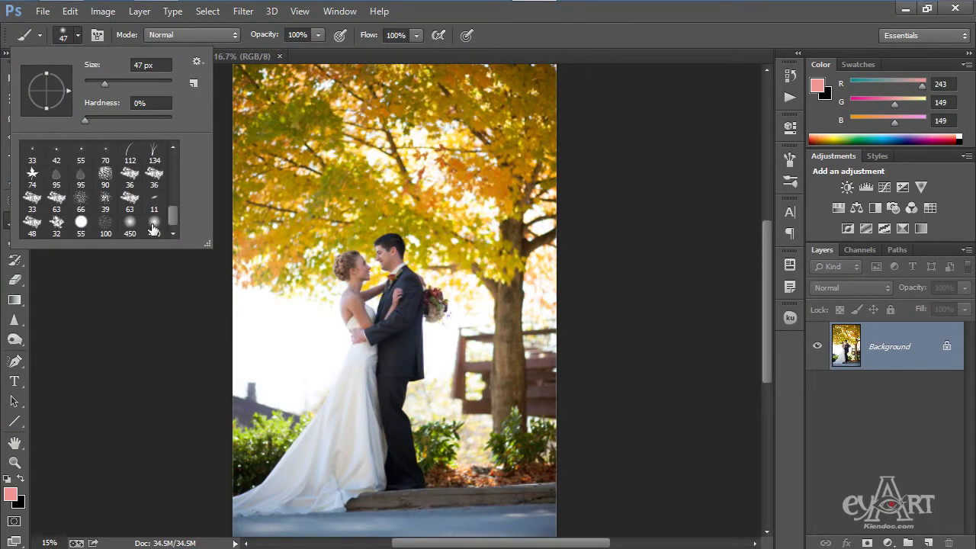
{"action": "left_click", "coordinate": [155, 226]}
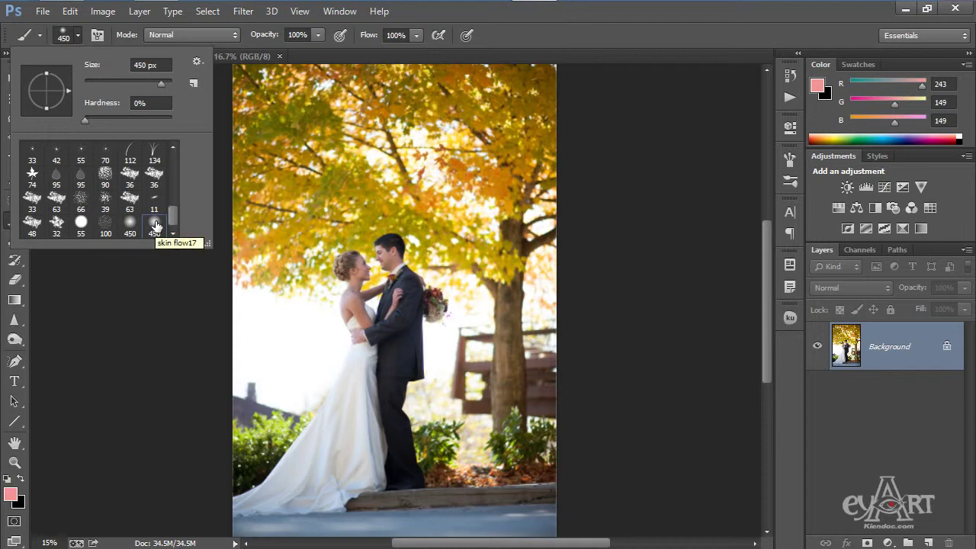
{"action": "key", "text": "Return"}
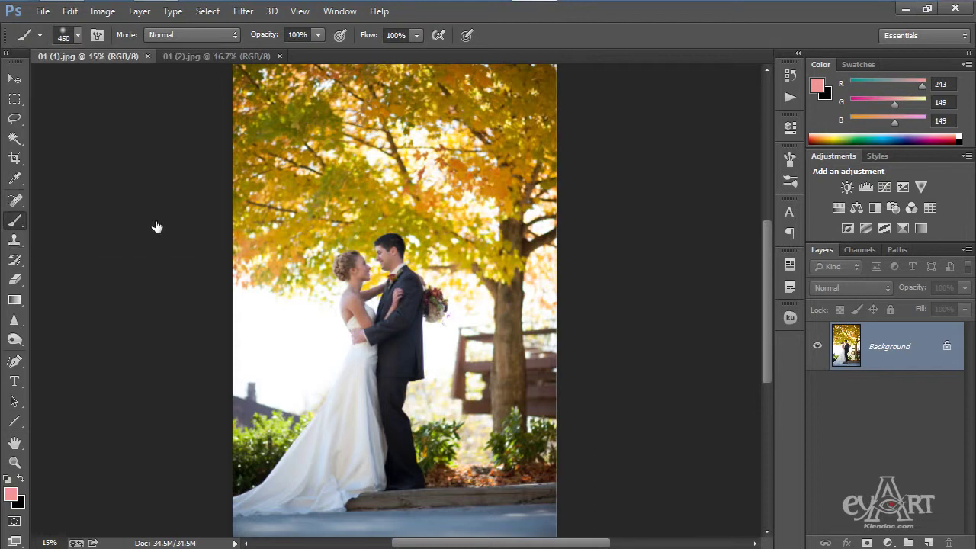
Set the foreground colour to the near-white fefdfd and check the brush's size and hardness settings.
{"action": "left_click", "coordinate": [11, 496]}
{"action": "left_click", "coordinate": [231, 167]}
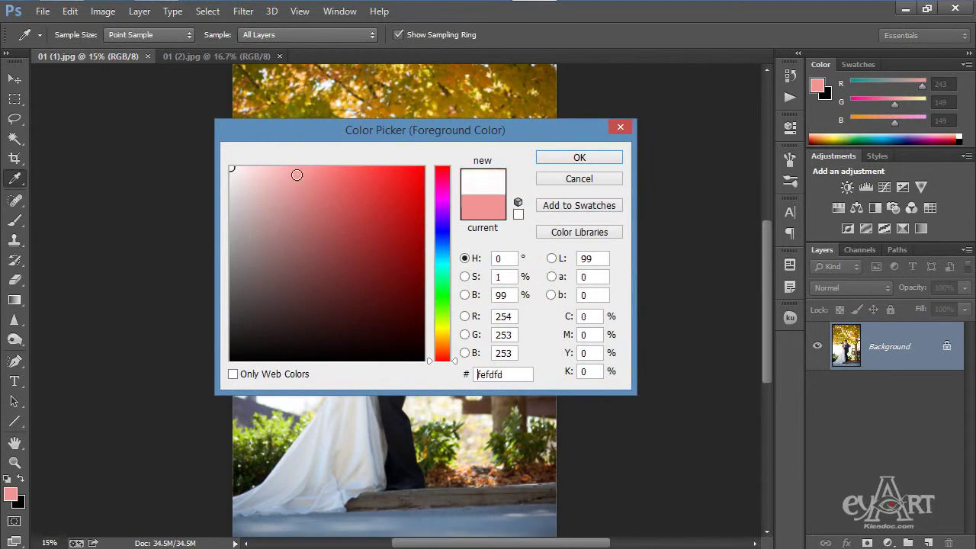
{"action": "left_click", "coordinate": [580, 158]}
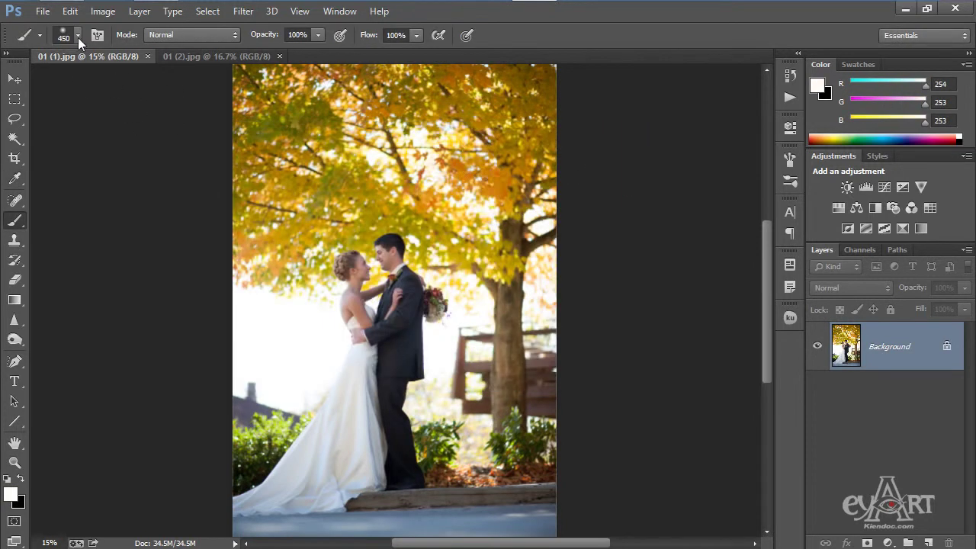
{"action": "left_click", "coordinate": [78, 38]}
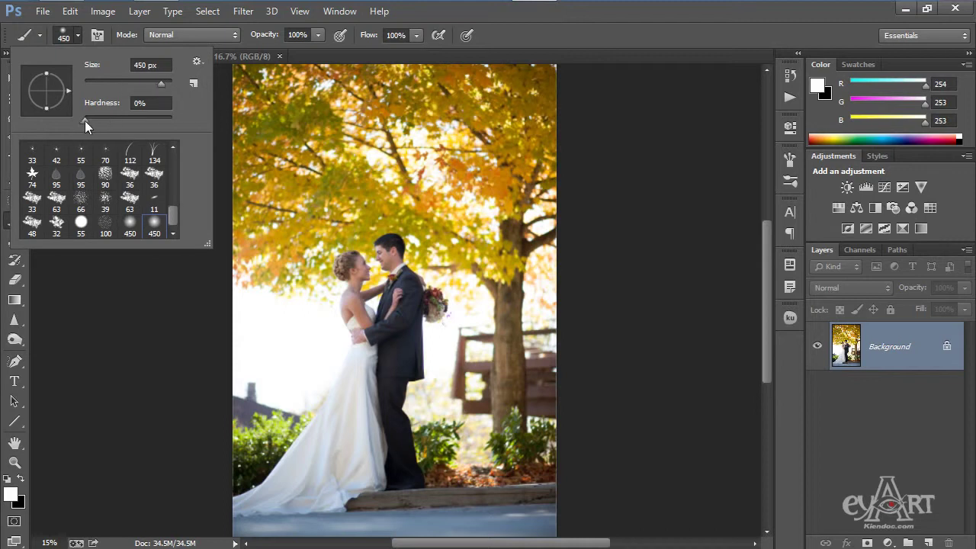
{"action": "left_click", "coordinate": [323, 395]}
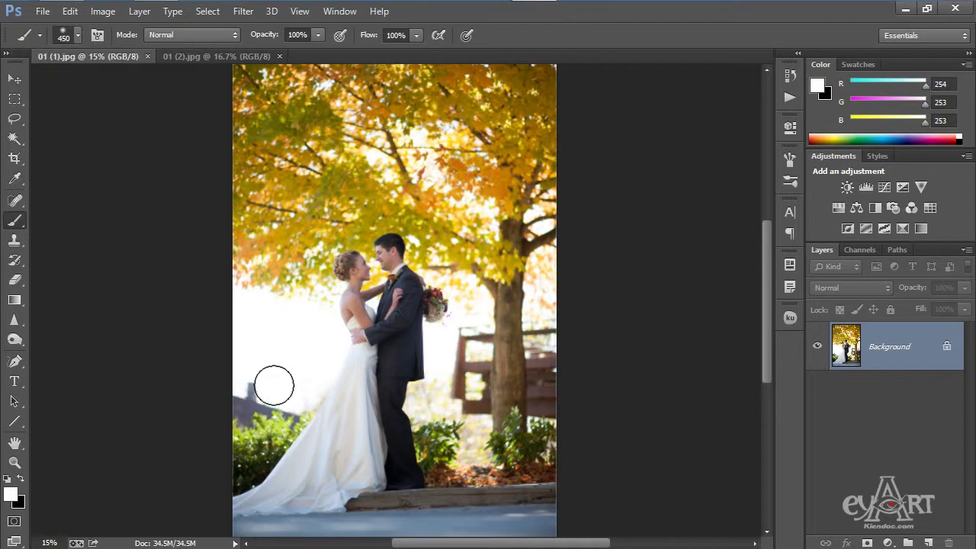
Sample the white sky and paint over the roof and chimney behind the bride with the brush at 135 px.
{"action": "scroll", "coordinate": [254, 399], "scroll_direction": "up", "scroll_amount": 5}
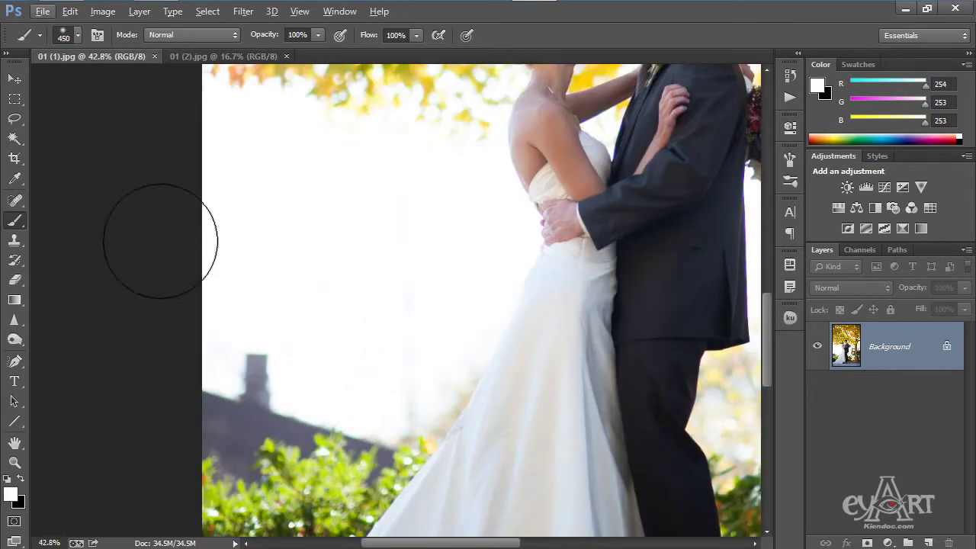
{"action": "left_click", "coordinate": [14, 180]}
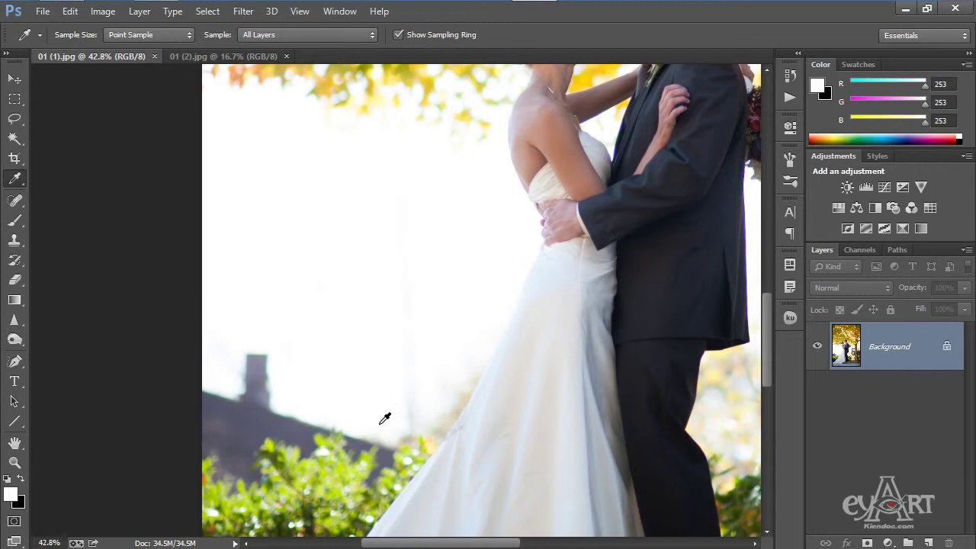
{"action": "left_click", "coordinate": [15, 222]}
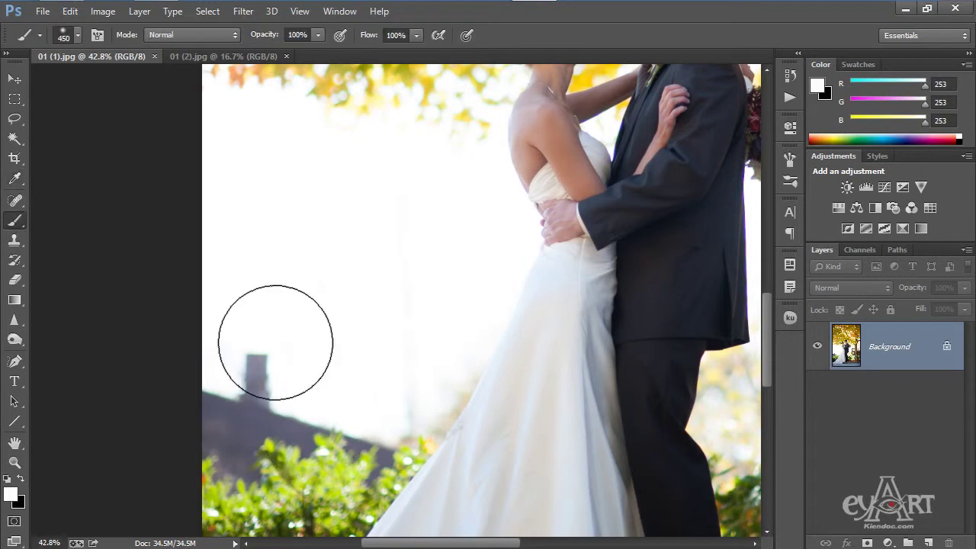
{"action": "right_click", "coordinate": [284, 337]}
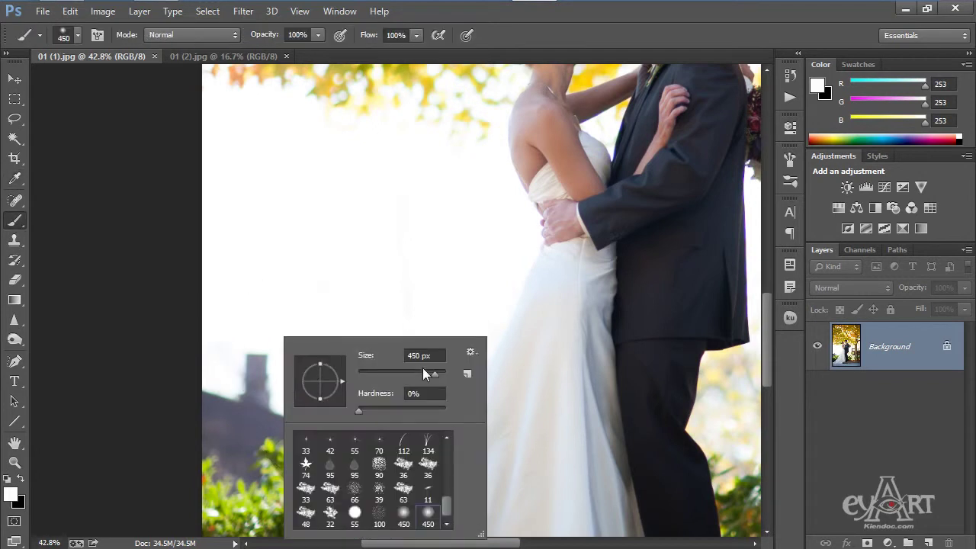
{"action": "left_click_drag", "start_coordinate": [410, 375], "coordinate": [410, 376]}
{"action": "left_click", "coordinate": [519, 35]}
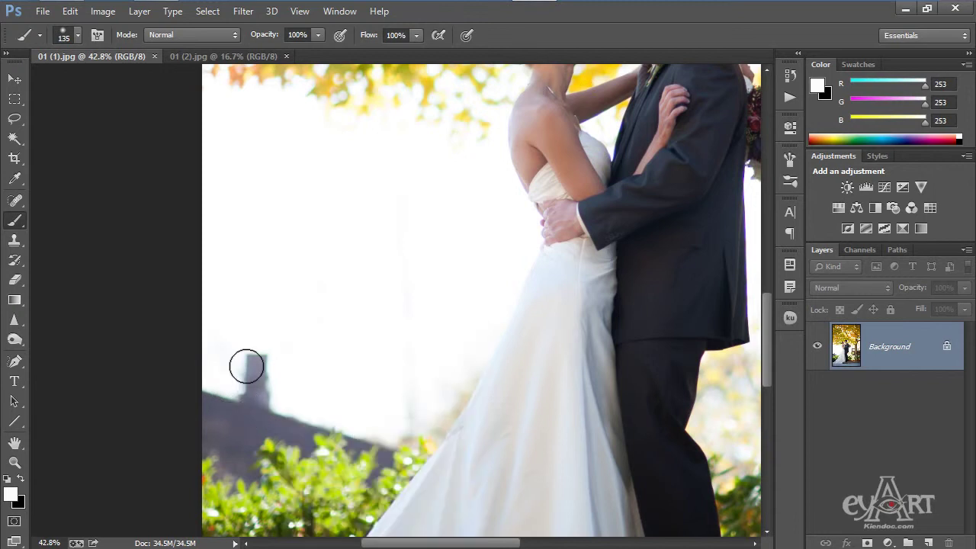
{"action": "mouse_move", "coordinate": [262, 381]}
{"action": "left_mouse_down"}
{"action": "mouse_move", "coordinate": [258, 405]}
{"action": "mouse_move", "coordinate": [215, 408]}
{"action": "mouse_move", "coordinate": [207, 445]}
{"action": "mouse_move", "coordinate": [214, 441]}
{"action": "mouse_move", "coordinate": [225, 469]}
{"action": "mouse_move", "coordinate": [247, 473]}
{"action": "mouse_move", "coordinate": [258, 429]}
{"action": "mouse_move", "coordinate": [285, 430]}
{"action": "mouse_move", "coordinate": [210, 427]}
{"action": "mouse_move", "coordinate": [303, 426]}
{"action": "mouse_move", "coordinate": [308, 445]}
{"action": "mouse_move", "coordinate": [311, 426]}
{"action": "mouse_move", "coordinate": [350, 426]}
{"action": "mouse_move", "coordinate": [356, 450]}
{"action": "mouse_move", "coordinate": [387, 441]}
{"action": "mouse_move", "coordinate": [374, 466]}
{"action": "mouse_move", "coordinate": [424, 400]}
{"action": "mouse_move", "coordinate": [400, 397]}
{"action": "mouse_move", "coordinate": [330, 433]}
{"action": "mouse_move", "coordinate": [351, 447]}
{"action": "mouse_move", "coordinate": [303, 434]}
{"action": "mouse_move", "coordinate": [300, 450]}
{"action": "mouse_move", "coordinate": [261, 449]}
{"action": "mouse_move", "coordinate": [255, 475]}
{"action": "mouse_move", "coordinate": [222, 476]}
{"action": "left_mouse_up"}
{"action": "scroll", "coordinate": [319, 314], "scroll_direction": "down", "scroll_amount": 4}
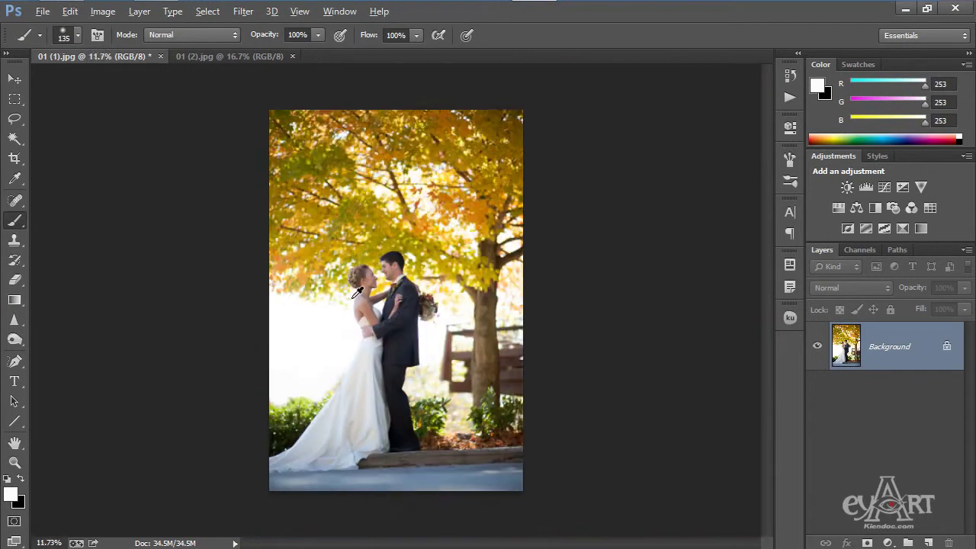
Sample pure white from the background and paint over the wooden fence between the groom and the tree trunk.
{"action": "scroll", "coordinate": [509, 338], "scroll_direction": "up", "scroll_amount": 2}
{"action": "scroll", "coordinate": [508, 338], "scroll_direction": "up", "scroll_amount": 7}
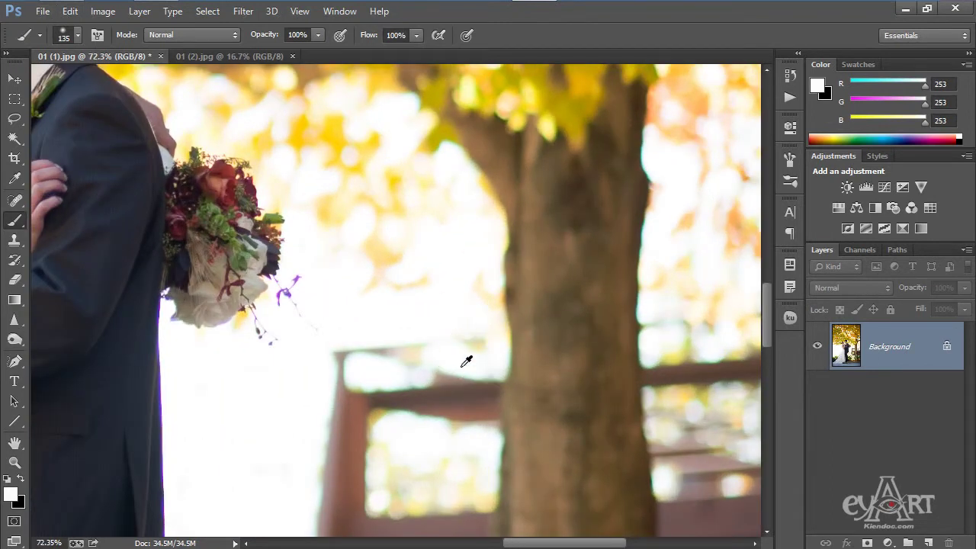
{"action": "left_click", "coordinate": [461, 352], "text": "alt"}
{"action": "scroll", "coordinate": [440, 318], "scroll_direction": "down", "scroll_amount": 3}
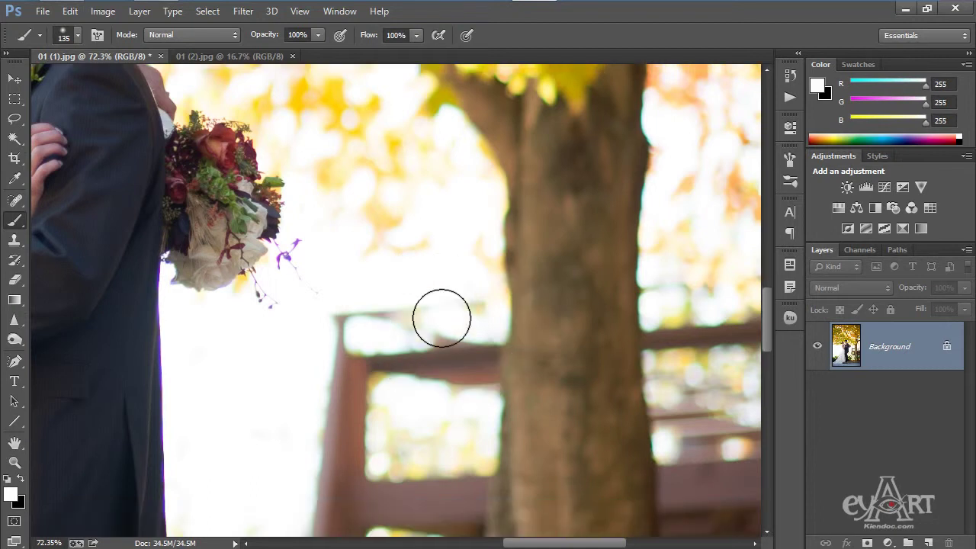
{"action": "mouse_move", "coordinate": [459, 227]}
{"action": "left_mouse_down"}
{"action": "mouse_move", "coordinate": [468, 233]}
{"action": "mouse_move", "coordinate": [318, 224]}
{"action": "left_mouse_up"}
{"action": "scroll", "coordinate": [344, 190], "scroll_direction": "down", "scroll_amount": 6}
{"action": "scroll", "coordinate": [343, 191], "scroll_direction": "right", "scroll_amount": 2}
{"action": "mouse_move", "coordinate": [369, 159]}
{"action": "left_mouse_down"}
{"action": "mouse_move", "coordinate": [382, 404]}
{"action": "mouse_move", "coordinate": [278, 378]}
{"action": "mouse_move", "coordinate": [256, 268]}
{"action": "mouse_move", "coordinate": [238, 310]}
{"action": "mouse_move", "coordinate": [323, 148]}
{"action": "left_mouse_up"}
{"action": "scroll", "coordinate": [344, 316], "scroll_direction": "down", "scroll_amount": 5}
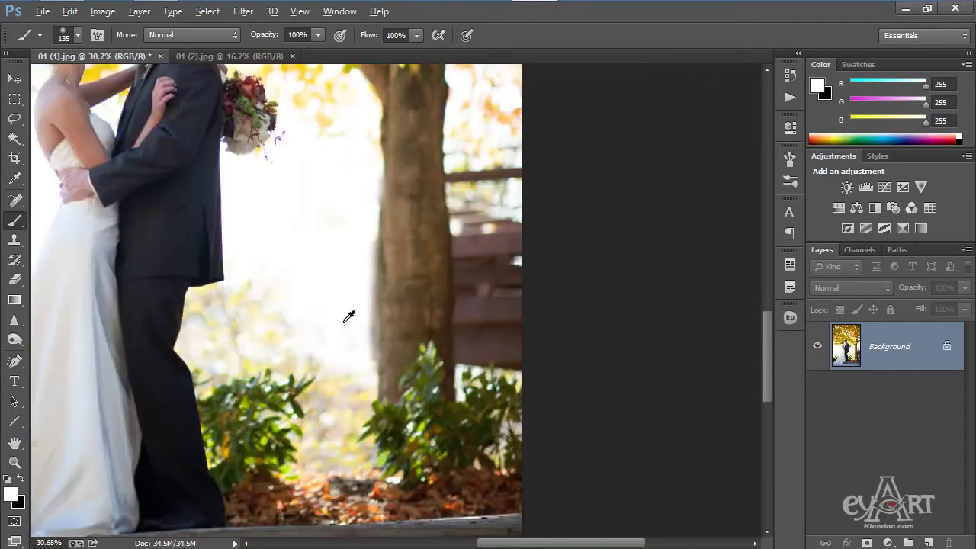
{"action": "scroll", "coordinate": [320, 311], "scroll_direction": "down", "scroll_amount": 3}
{"action": "scroll", "coordinate": [323, 312], "scroll_direction": "up", "scroll_amount": 3}
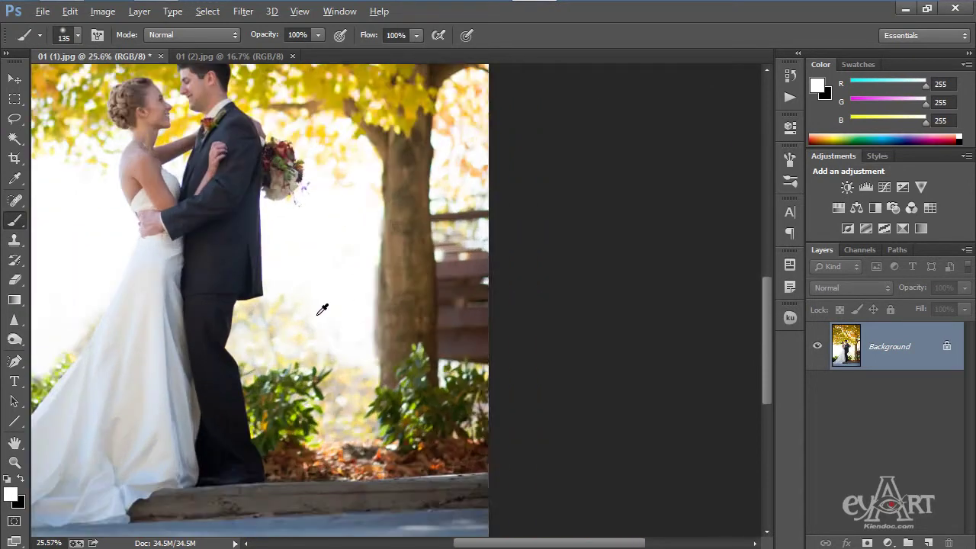
{"action": "mouse_move", "coordinate": [359, 350]}
{"action": "left_mouse_down"}
{"action": "mouse_move", "coordinate": [363, 324]}
{"action": "mouse_move", "coordinate": [380, 311]}
{"action": "mouse_move", "coordinate": [393, 218]}
{"action": "mouse_move", "coordinate": [384, 376]}
{"action": "mouse_move", "coordinate": [391, 180]}
{"action": "mouse_move", "coordinate": [390, 222]}
{"action": "left_mouse_up"}
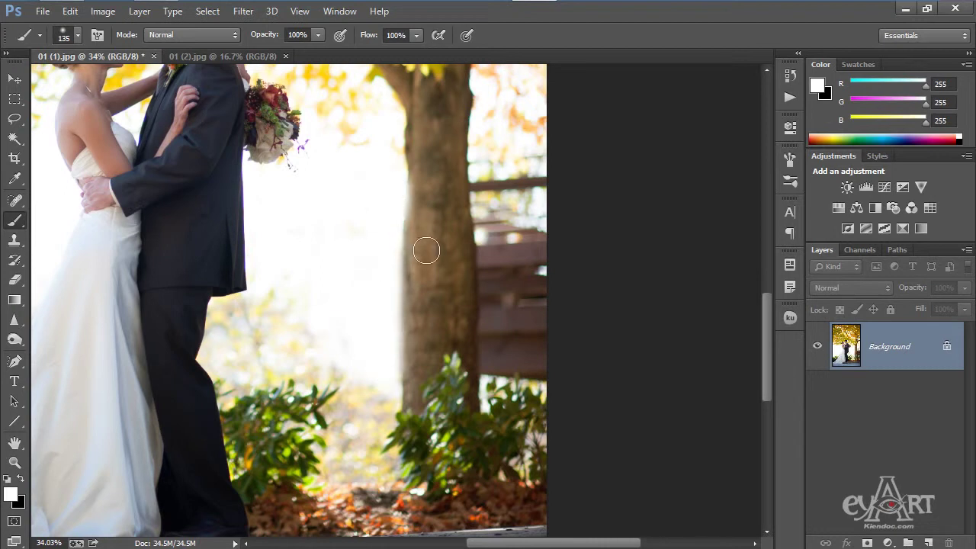
Sample a light grey from the background and paint over the fence between the trunk and the photo's right edge.
{"action": "left_click_drag", "start_coordinate": [438, 251], "coordinate": [255, 250]}
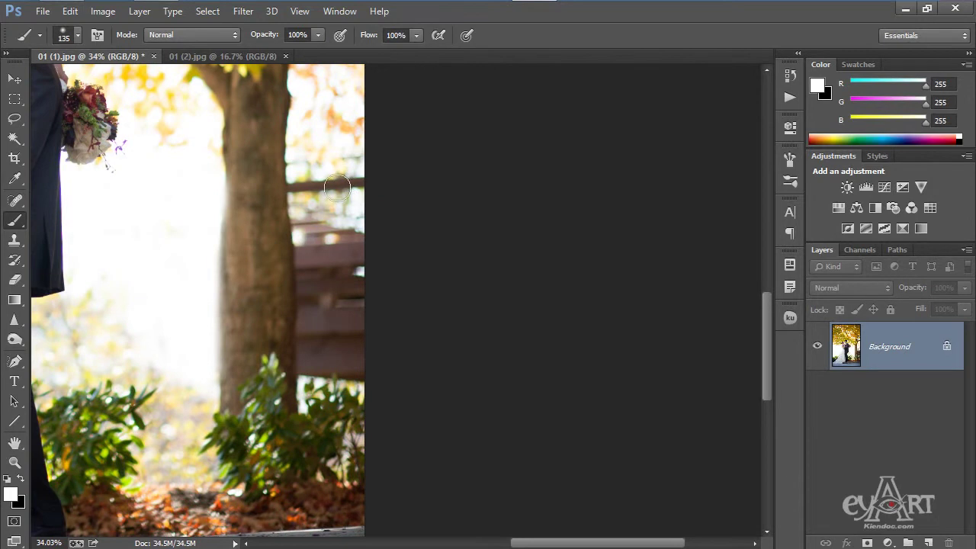
{"action": "left_click", "coordinate": [349, 219], "text": "alt"}
{"action": "mouse_move", "coordinate": [313, 188]}
{"action": "left_mouse_down"}
{"action": "mouse_move", "coordinate": [298, 165]}
{"action": "mouse_move", "coordinate": [366, 371]}
{"action": "mouse_move", "coordinate": [306, 377]}
{"action": "mouse_move", "coordinate": [312, 371]}
{"action": "left_mouse_up"}
{"action": "mouse_move", "coordinate": [295, 167]}
{"action": "left_mouse_down"}
{"action": "mouse_move", "coordinate": [312, 373]}
{"action": "mouse_move", "coordinate": [331, 170]}
{"action": "left_mouse_up"}
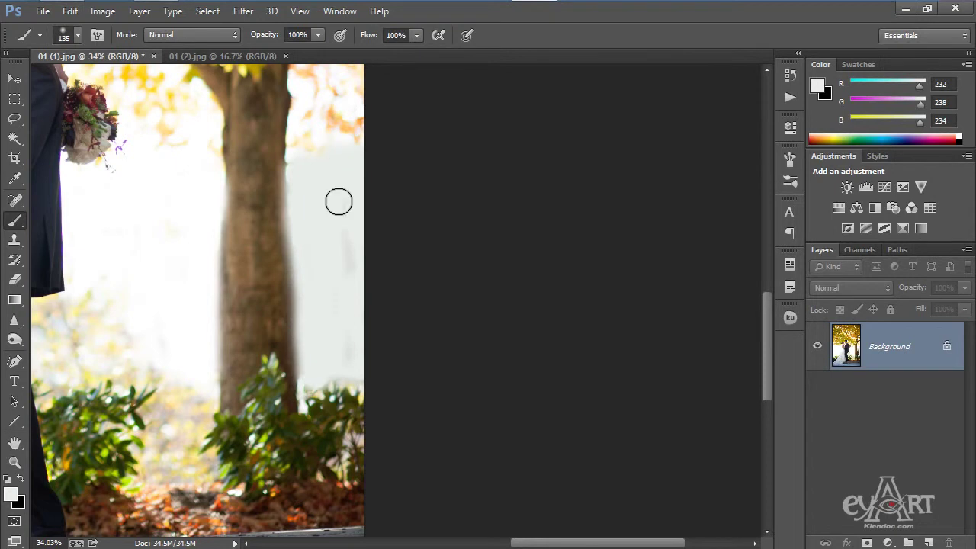
{"action": "scroll", "coordinate": [362, 249], "scroll_direction": "up", "scroll_amount": 2}
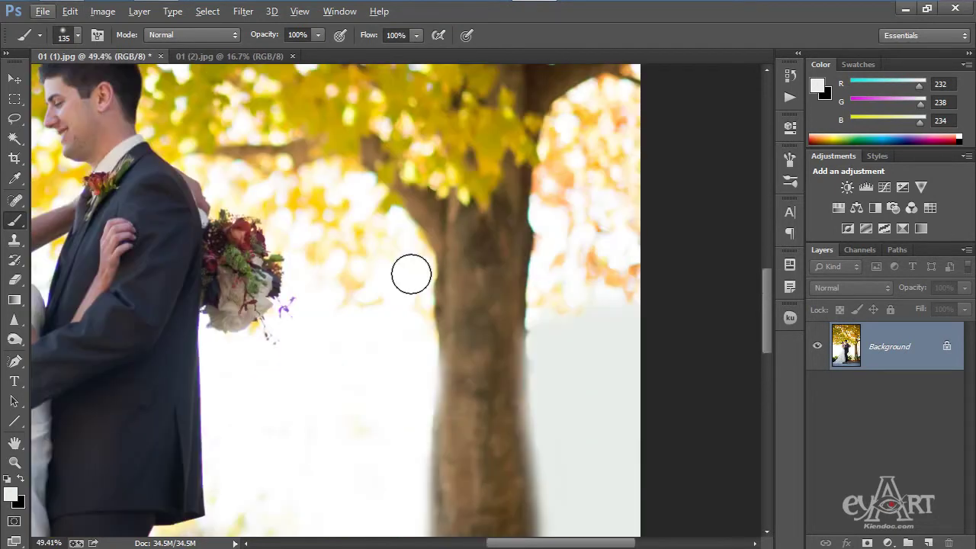
{"action": "left_click", "coordinate": [417, 271]}
{"action": "mouse_move", "coordinate": [417, 270]}
{"action": "left_mouse_down"}
{"action": "mouse_move", "coordinate": [418, 335]}
{"action": "mouse_move", "coordinate": [418, 283]}
{"action": "left_mouse_up"}
{"action": "mouse_move", "coordinate": [553, 233]}
{"action": "left_mouse_down"}
{"action": "mouse_move", "coordinate": [541, 334]}
{"action": "mouse_move", "coordinate": [544, 260]}
{"action": "left_mouse_up"}
{"action": "key", "text": "ctrl+0"}
{"action": "scroll", "coordinate": [458, 300], "scroll_direction": "up", "scroll_amount": 4}
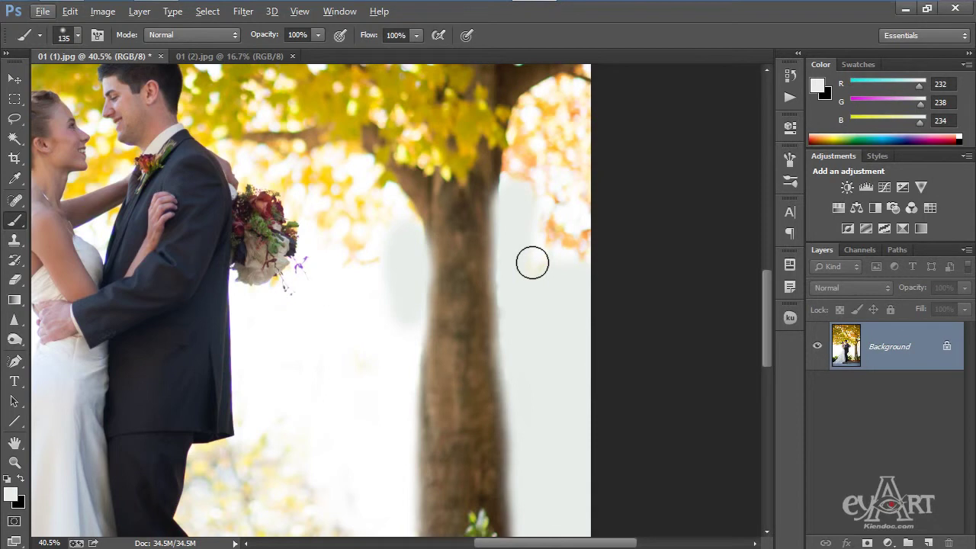
{"action": "key", "text": "ctrl+alt+z"}
{"action": "key", "text": "ctrl+alt+z"}
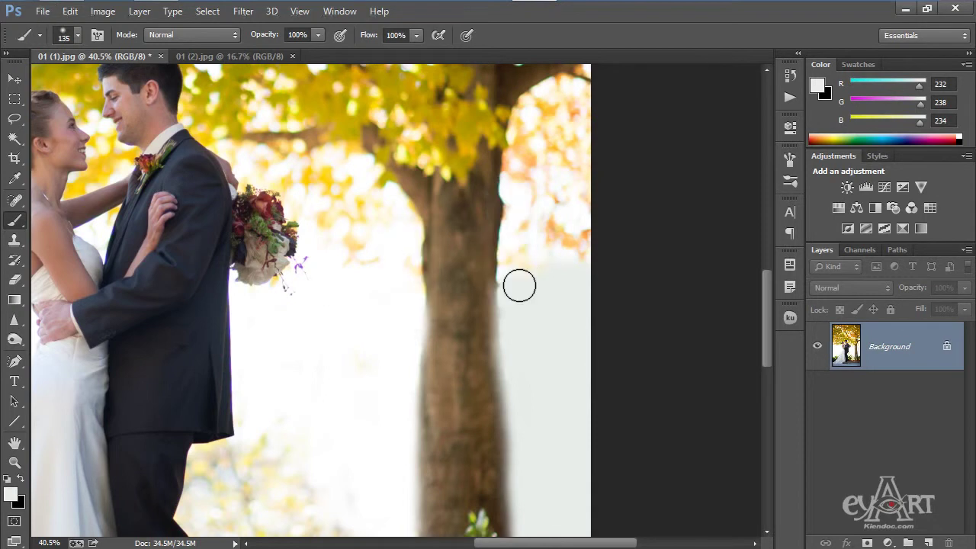
Sample white beside the tree and paint it along both sides of the upper trunk to clean its edges.
{"action": "left_click", "coordinate": [403, 236], "text": "alt"}
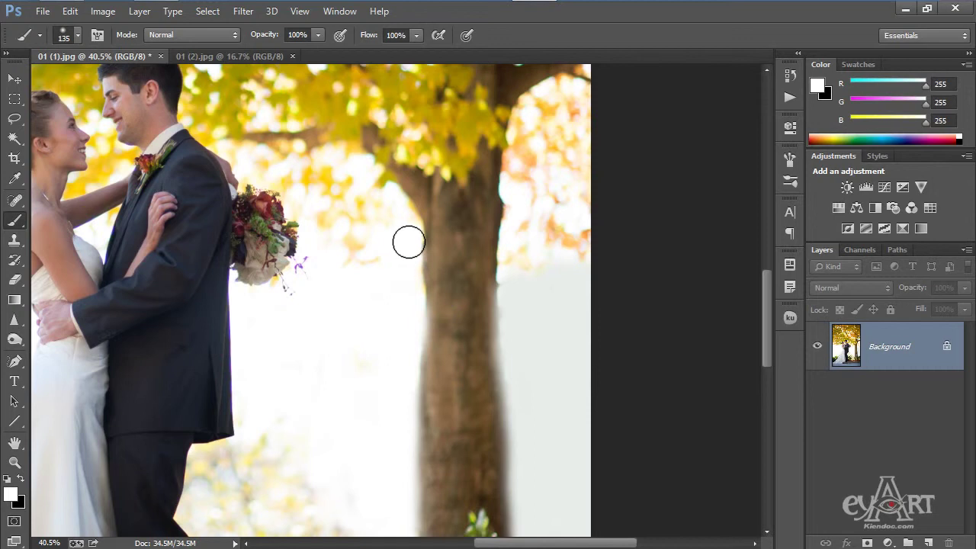
{"action": "mouse_move", "coordinate": [513, 231]}
{"action": "left_mouse_down"}
{"action": "mouse_move", "coordinate": [516, 303]}
{"action": "mouse_move", "coordinate": [524, 233]}
{"action": "mouse_move", "coordinate": [516, 200]}
{"action": "left_mouse_up"}
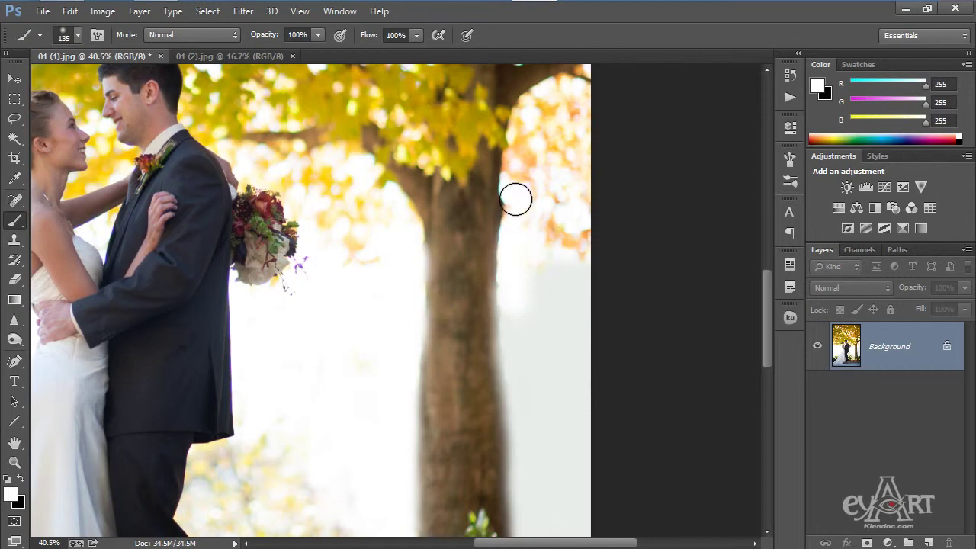
{"action": "key", "text": "ctrl+0"}
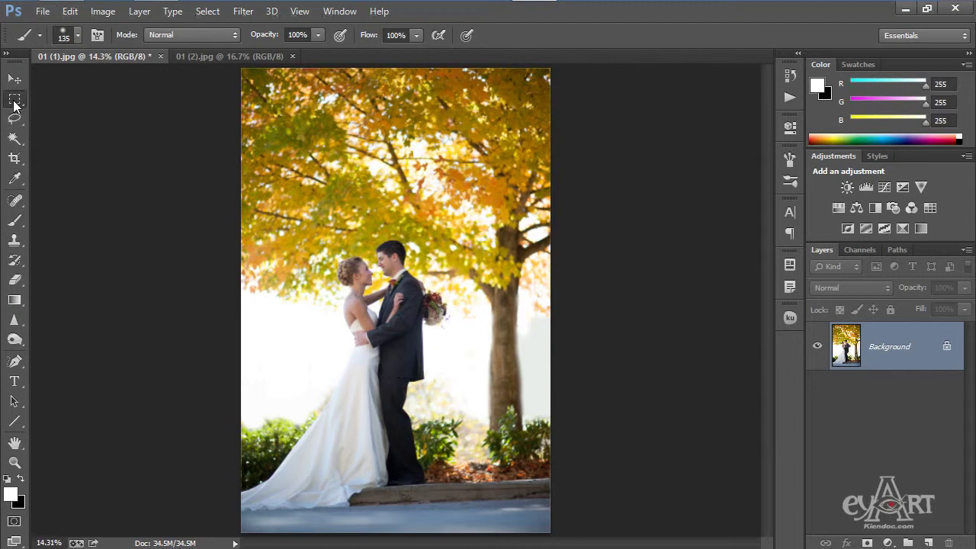
Select a rectangular area around the couple and open it in the Liquify filter.
{"action": "left_click", "coordinate": [14, 99]}
{"action": "left_click_drag", "start_coordinate": [329, 228], "coordinate": [450, 502]}
{"action": "left_click", "coordinate": [244, 11]}
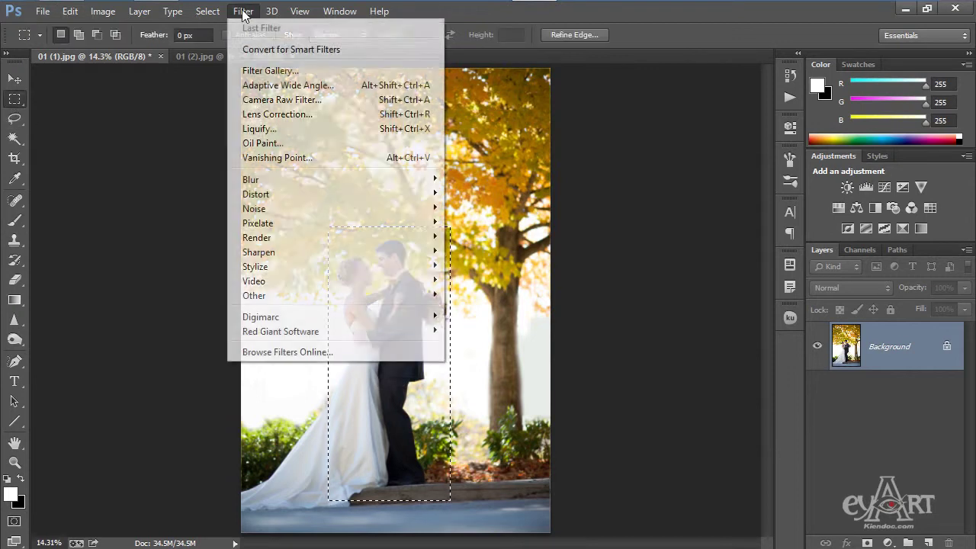
{"action": "left_click", "coordinate": [274, 128]}
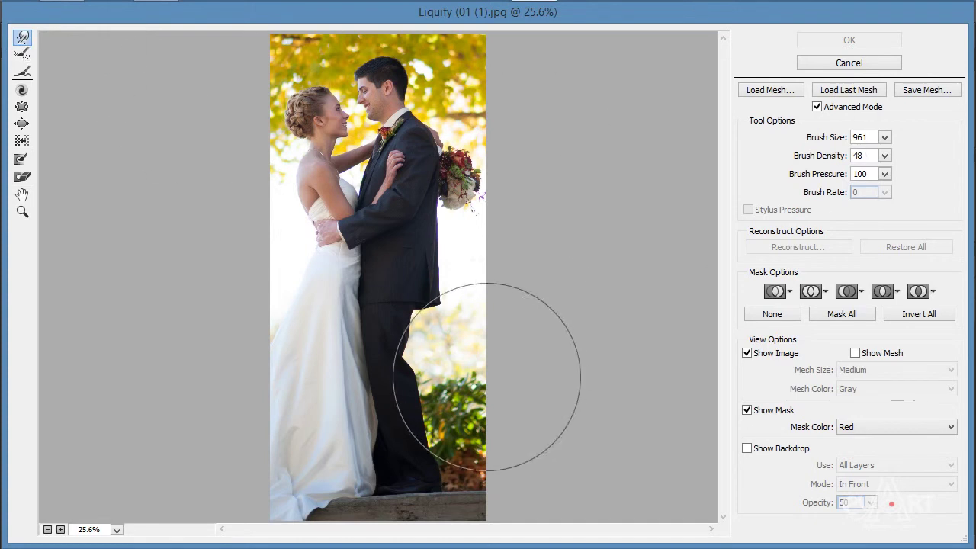
Using the 961 warp brush, push the back of the groom's upper trousers outward and his upper back and the bouquet inward.
{"action": "mouse_move", "coordinate": [404, 346]}
{"action": "left_mouse_down"}
{"action": "mouse_move", "coordinate": [383, 344]}
{"action": "mouse_move", "coordinate": [416, 343]}
{"action": "mouse_move", "coordinate": [415, 328]}
{"action": "left_mouse_up"}
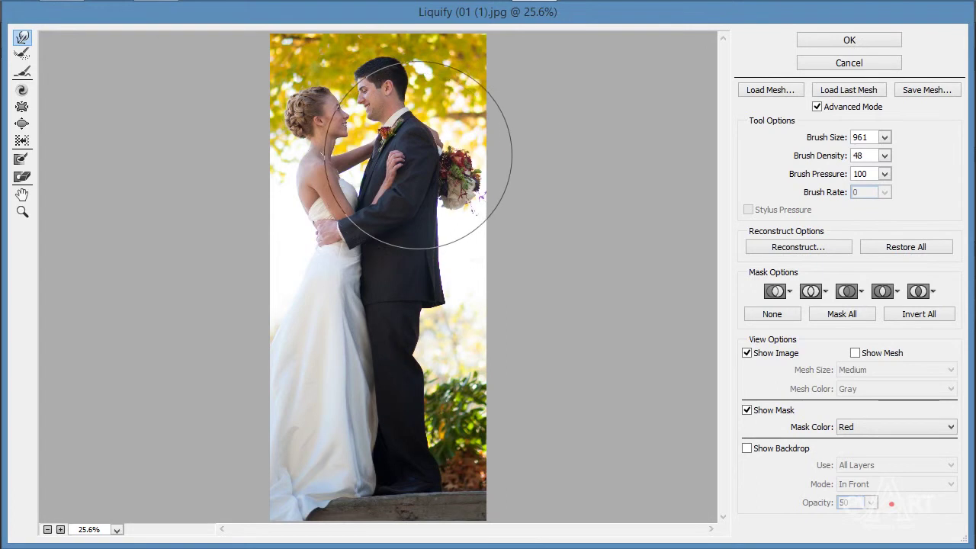
{"action": "left_click_drag", "start_coordinate": [433, 168], "coordinate": [435, 173]}
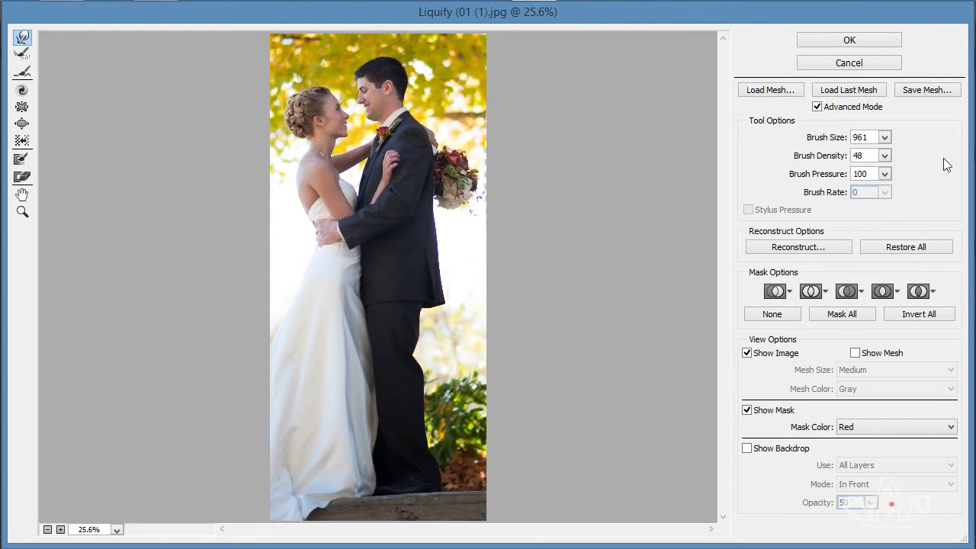
Set the Liquify brush size to 208, smooth the back edge of the groom's trousers near the knee, and apply the filter.
{"action": "left_click", "coordinate": [885, 137]}
{"action": "left_click_drag", "start_coordinate": [835, 156], "coordinate": [826, 156]}
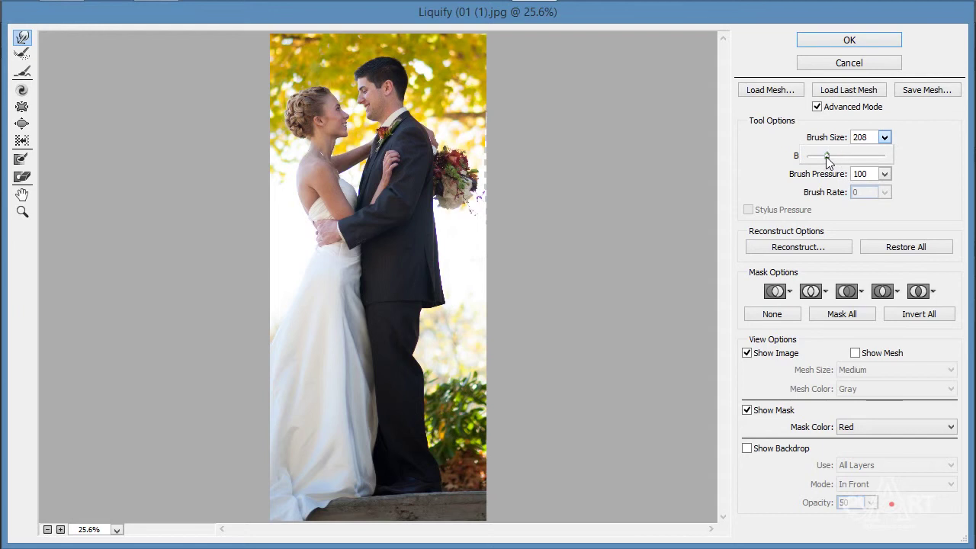
{"action": "left_click", "coordinate": [412, 351]}
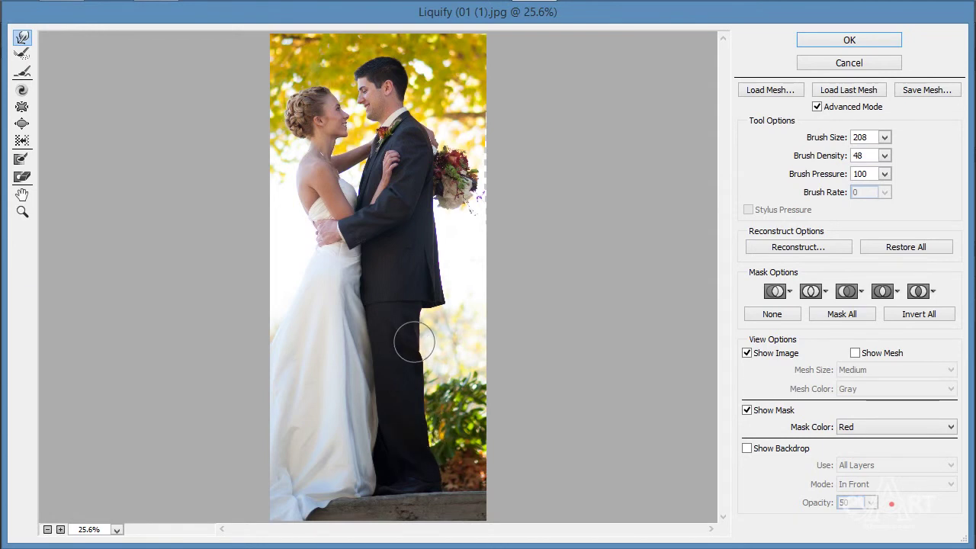
{"action": "left_click", "coordinate": [849, 42]}
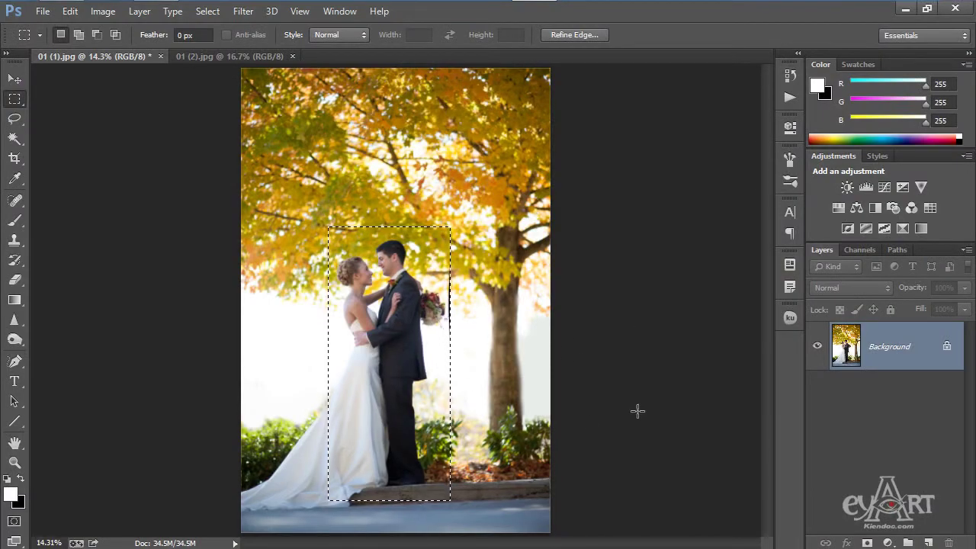
Toggle the Liquify edit off and on to compare the couple before and after, and clear the selection.
{"action": "key", "text": "ctrl+z"}
{"action": "key", "text": "ctrl+z"}
{"action": "key", "text": "ctrl+z"}
{"action": "key", "text": "ctrl+z"}
{"action": "key", "text": "ctrl+z"}
{"action": "key", "text": "ctrl+d"}
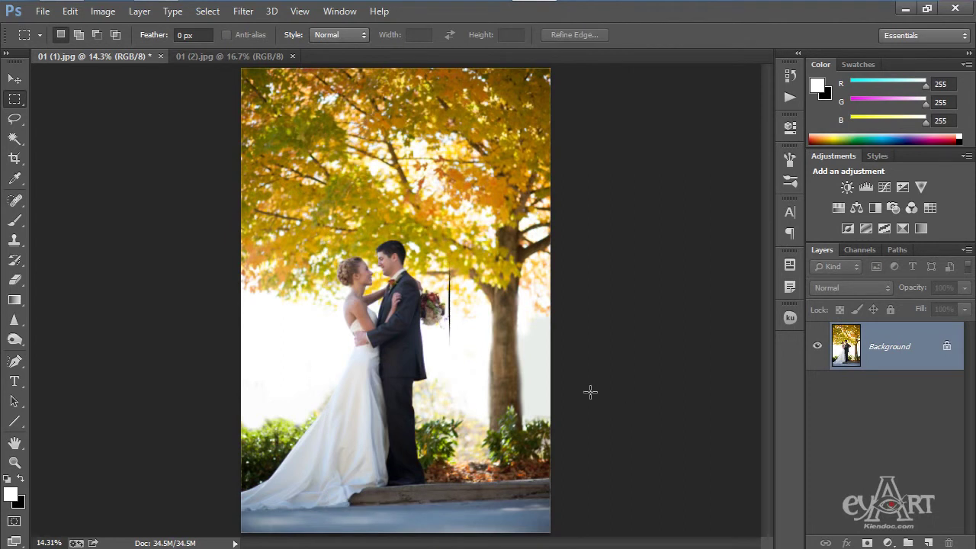
Select a narrow vertical strip around the black gap beside the bouquet, fill it with Content-Aware at 100% opacity, and deselect.
{"action": "scroll", "coordinate": [443, 301], "scroll_direction": "up", "scroll_amount": 6}
{"action": "scroll", "coordinate": [436, 300], "scroll_direction": "up", "scroll_amount": 1}
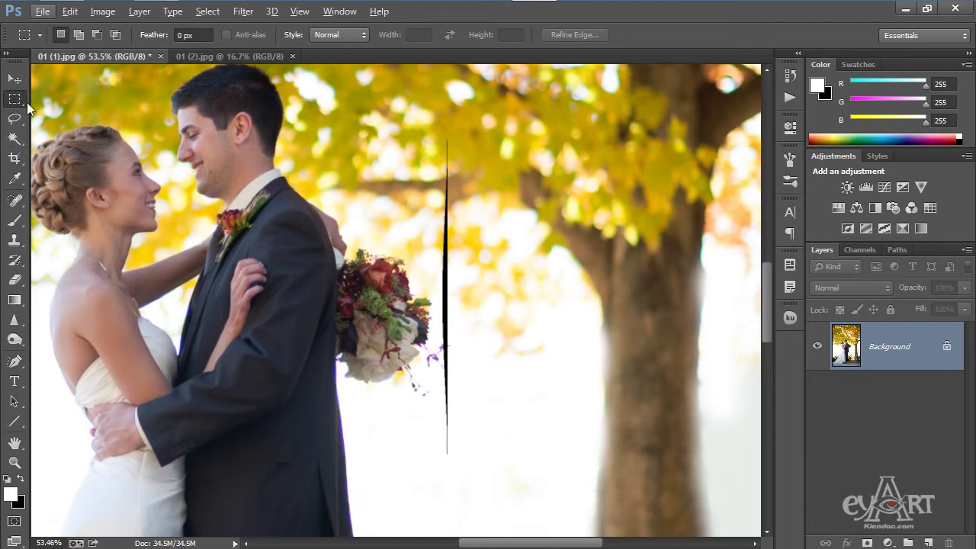
{"action": "left_click_drag", "start_coordinate": [442, 137], "coordinate": [456, 459]}
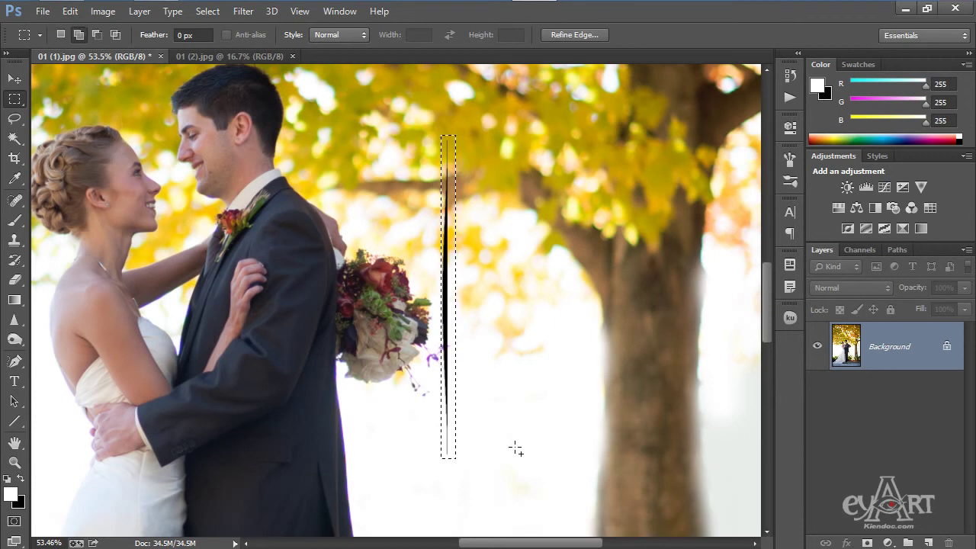
{"action": "key", "text": "shift+F5"}
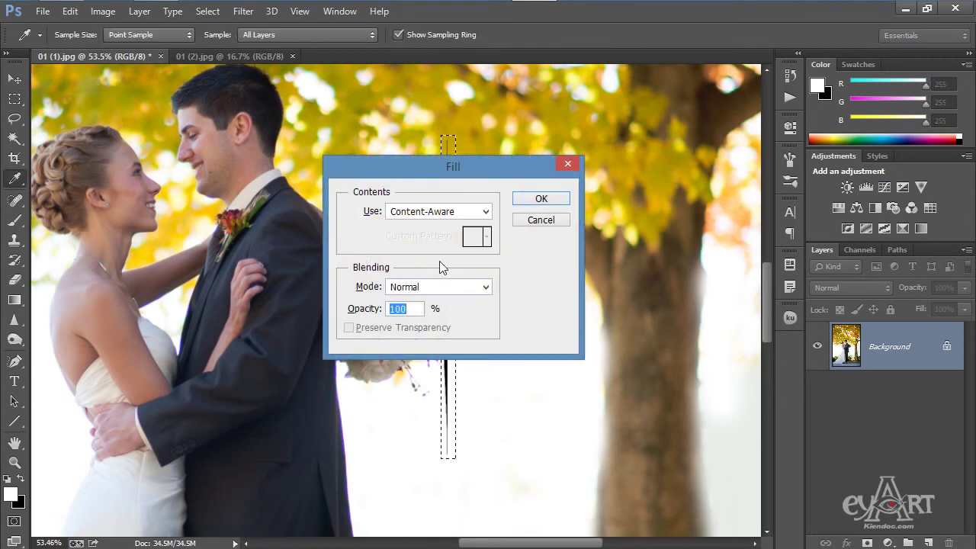
{"action": "left_click", "coordinate": [540, 199]}
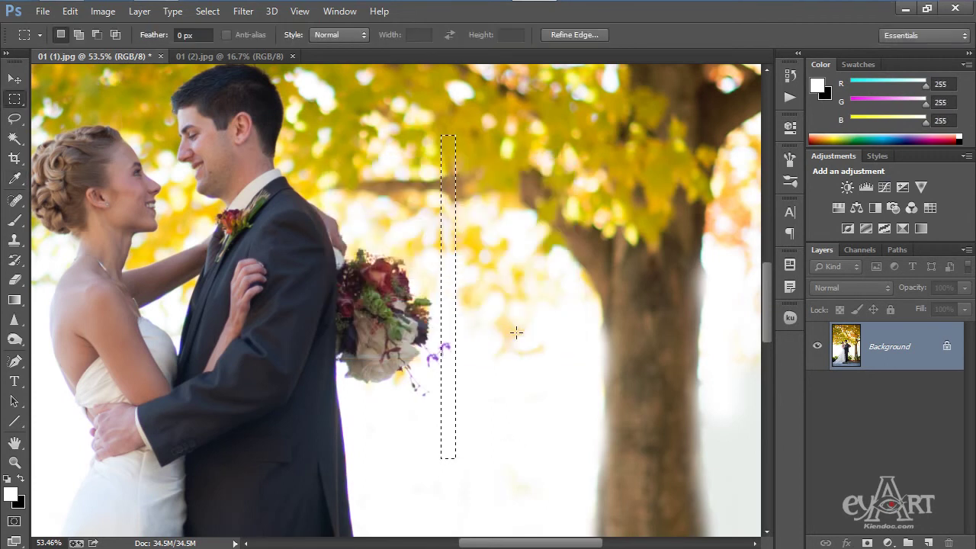
{"action": "key", "text": "ctrl+d"}
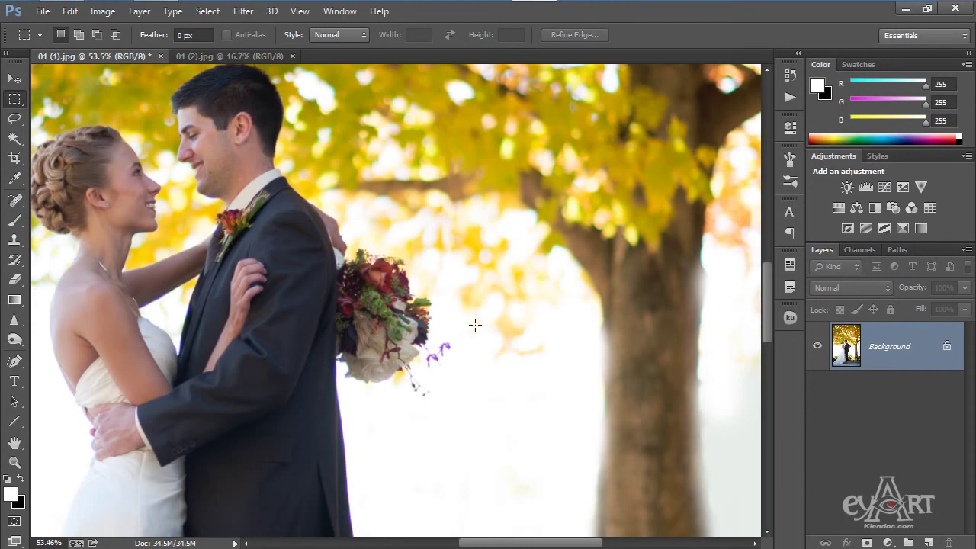
{"action": "scroll", "coordinate": [445, 349], "scroll_direction": "down", "scroll_amount": 6, "text": "alt"}
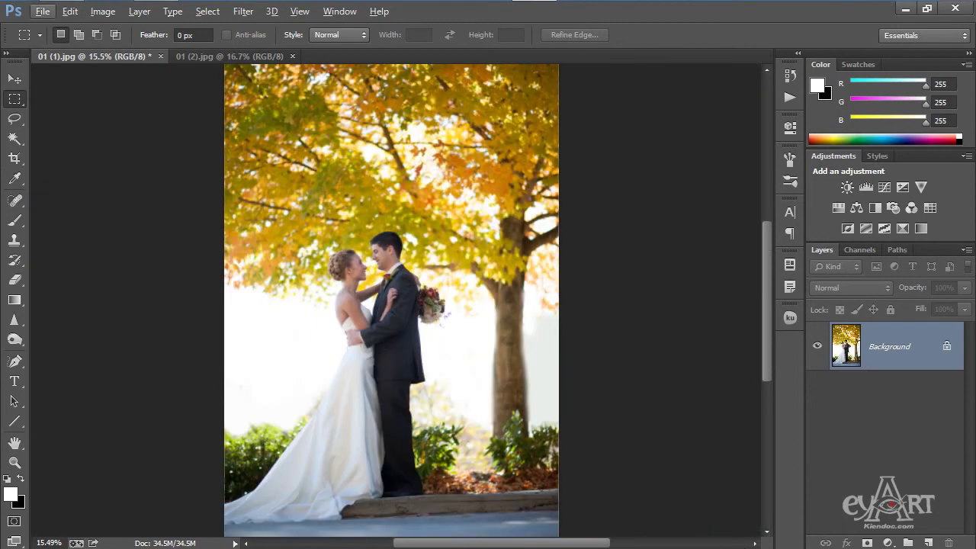